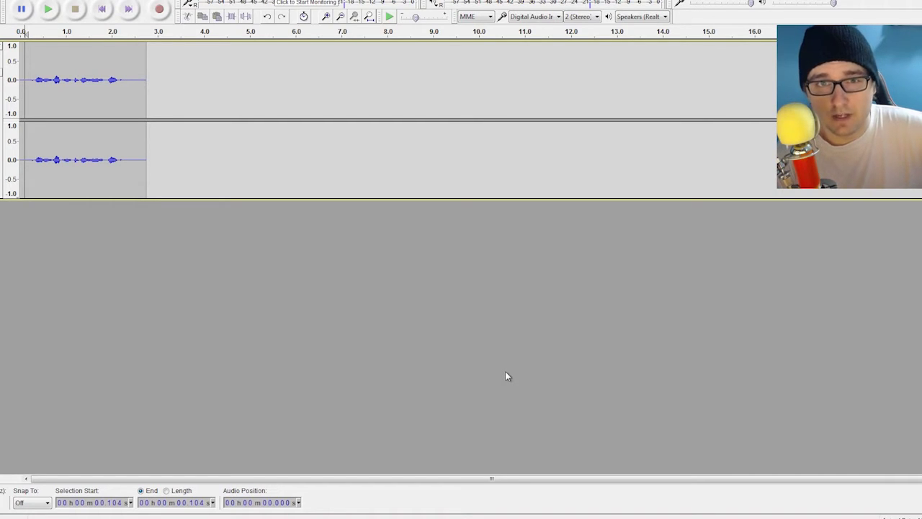
Play back the short stereo voice clip.
key("space")
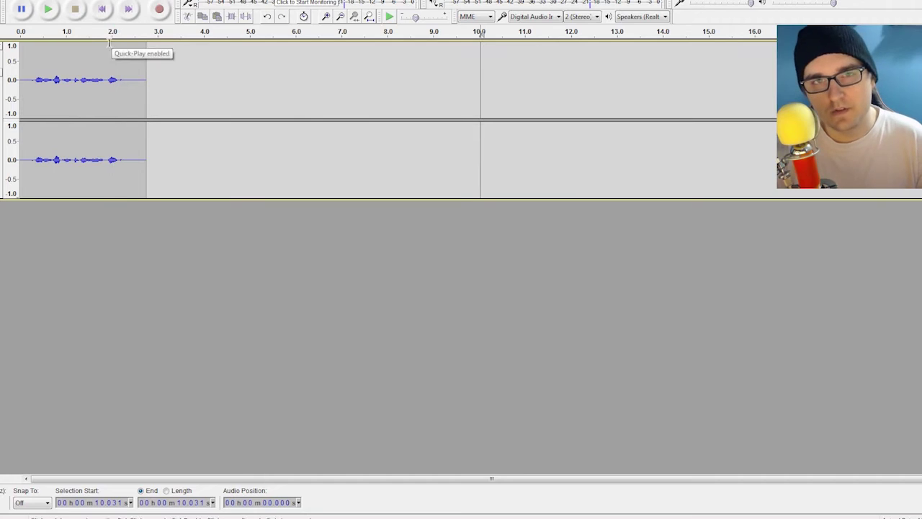
Amplify the whole voice clip by the suggested 19.452 dB gain.
left_click(137, 1)
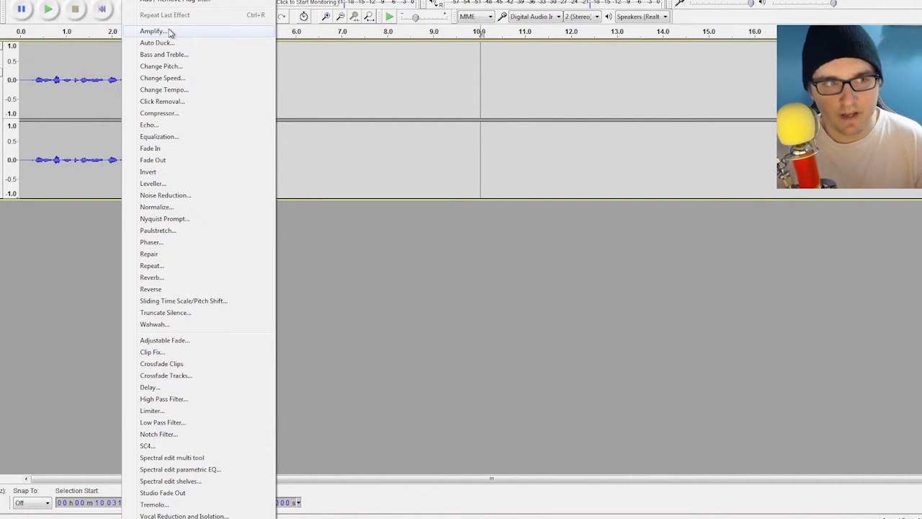
left_click(170, 33)
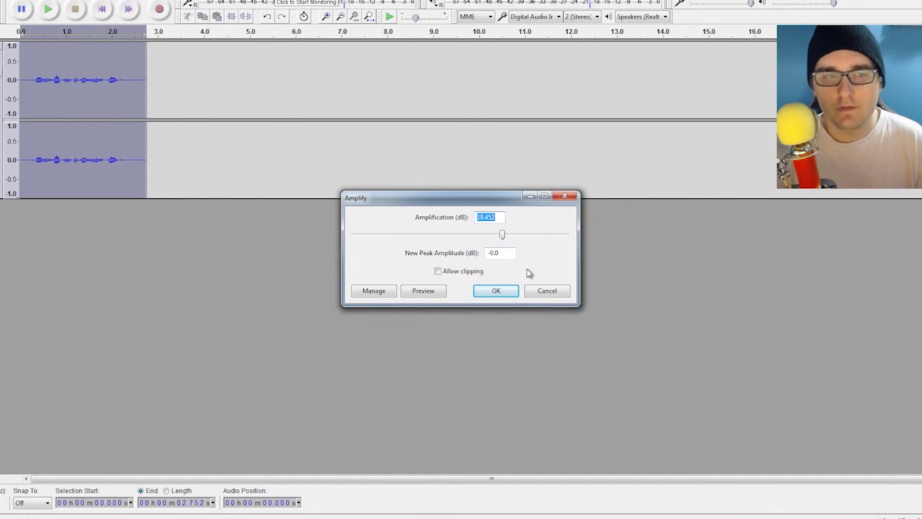
left_click(496, 291)
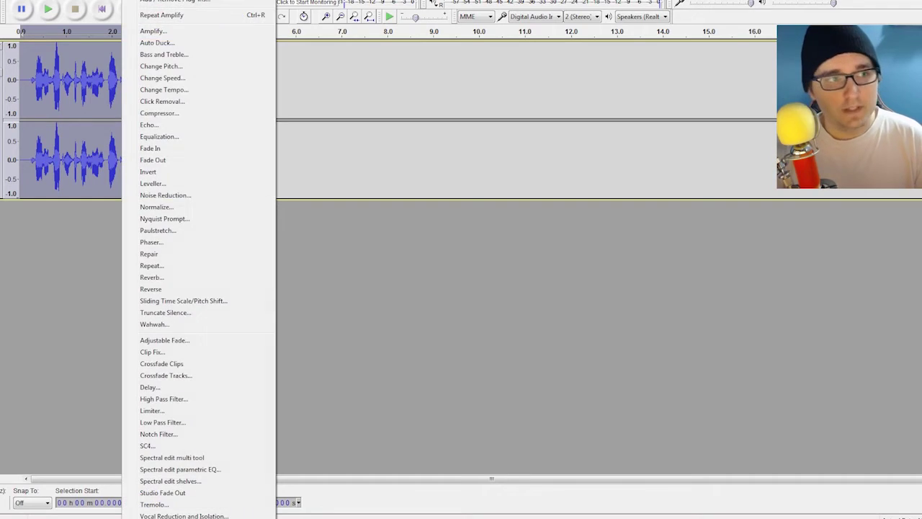
Apply Bass and Treble with bass +10 dB, treble -7.8 dB and level -1.
left_click(180, 57)
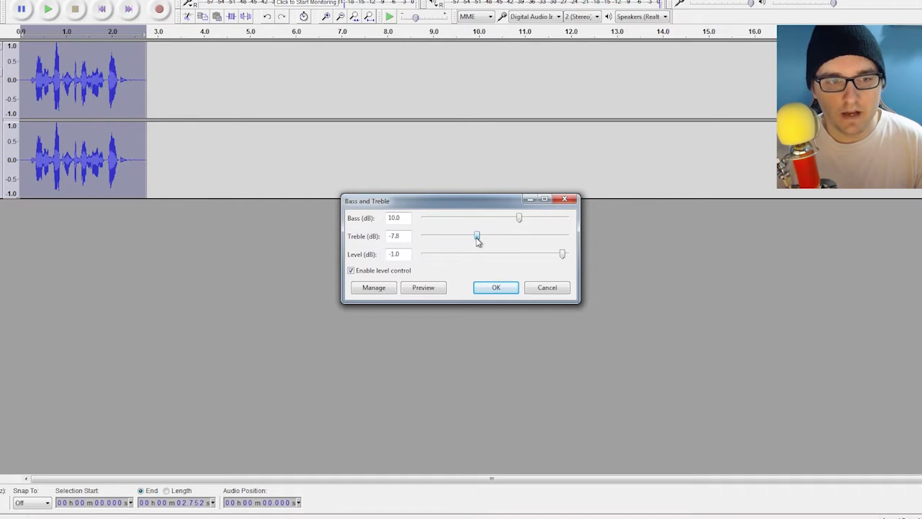
left_click(506, 291)
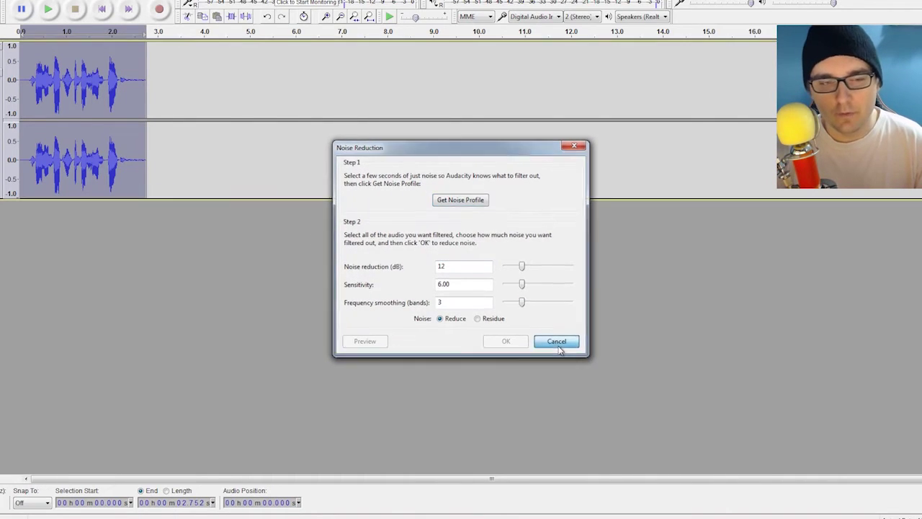
Capture a noise profile from the clip's opening 0.2 seconds of silence.
left_click(560, 343)
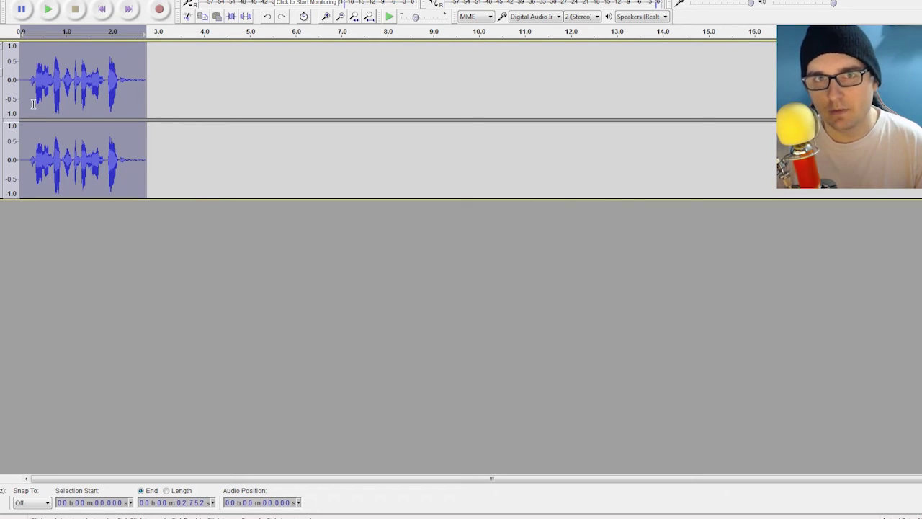
left_click(27, 99)
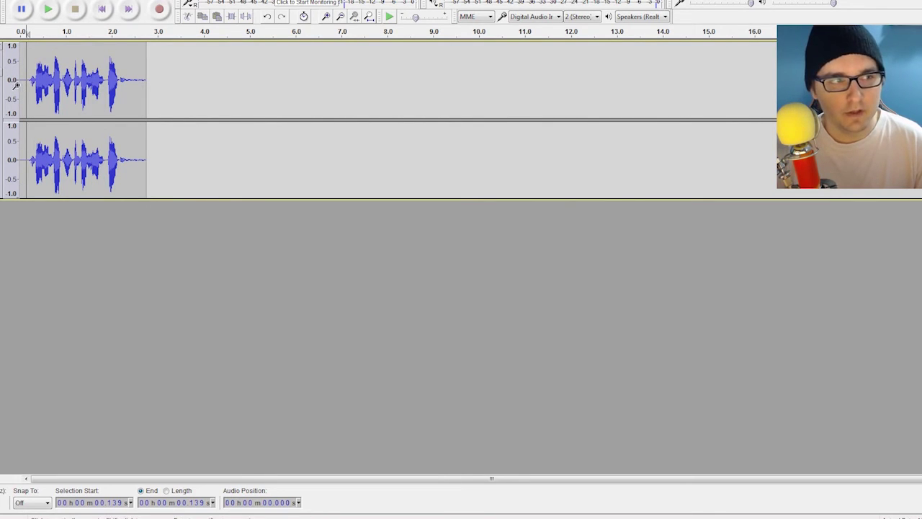
left_click(28, 88)
left_click_drag(25, 83, 16, 82)
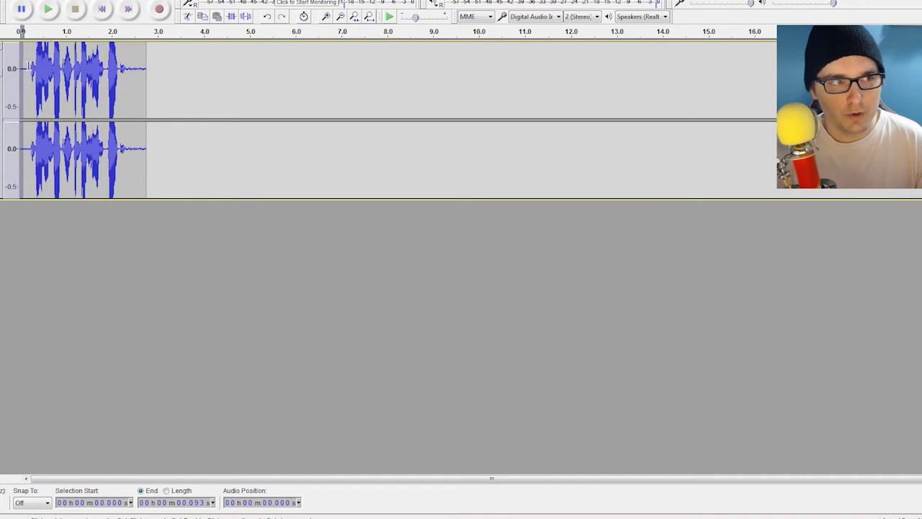
left_click_drag(29, 66, 9, 66)
left_click(133, 2)
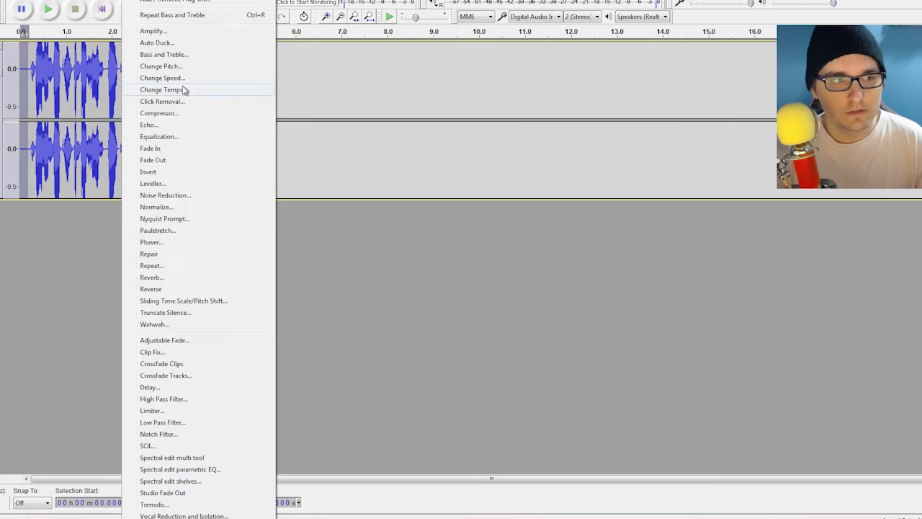
left_click(203, 196)
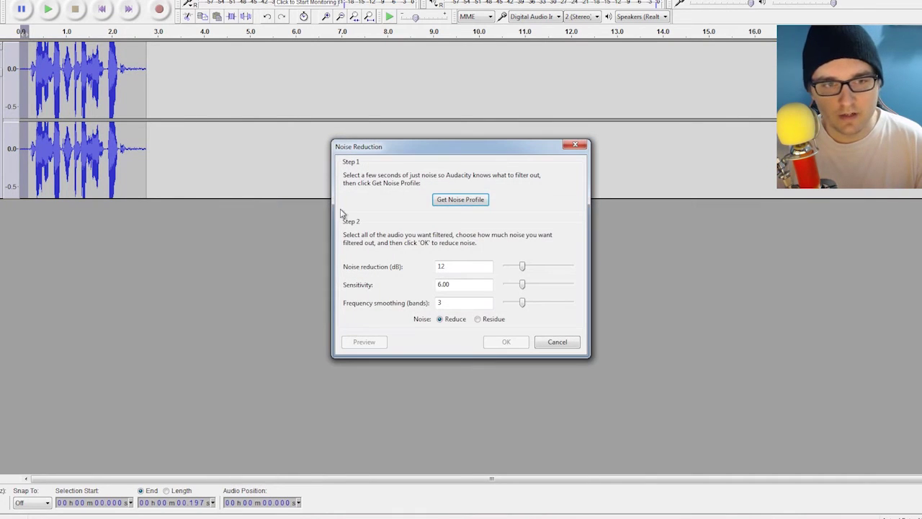
left_click(455, 202)
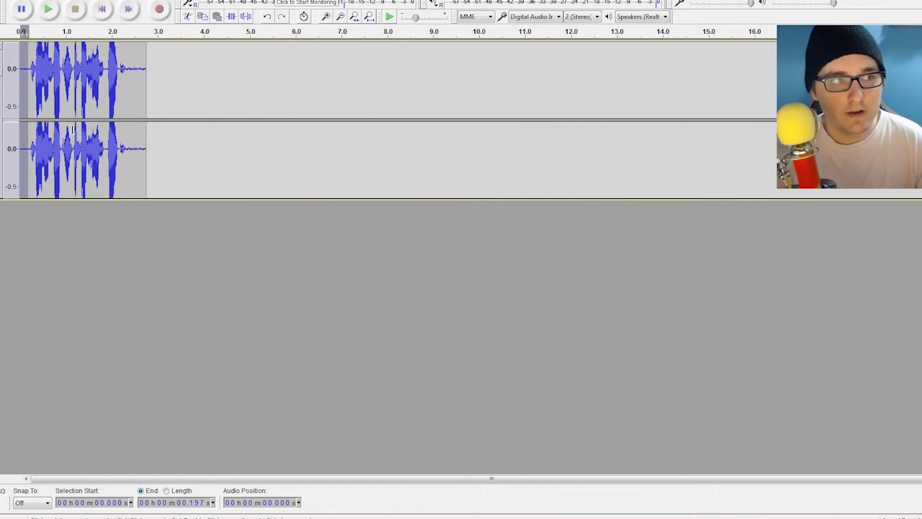
Apply noise reduction to the entire clip using that profile.
key("ctrl+a")
left_click(141, 1)
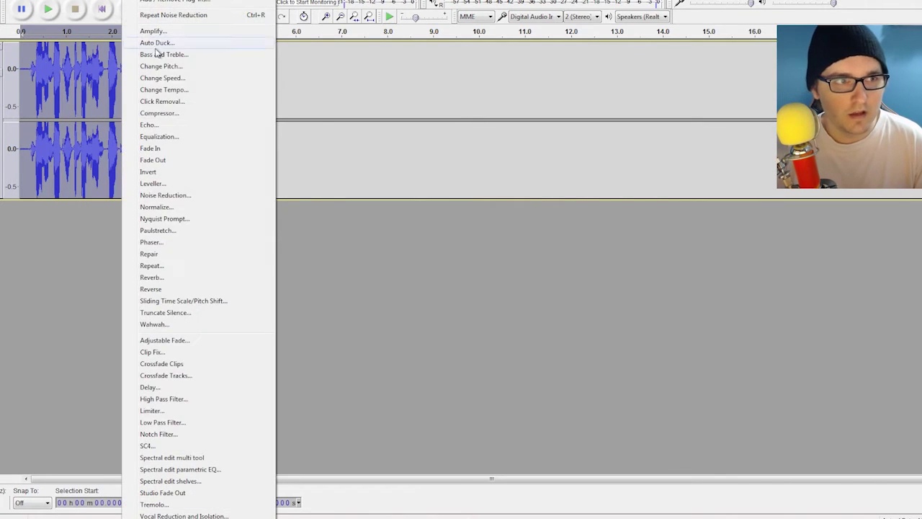
left_click(165, 195)
left_click(506, 344)
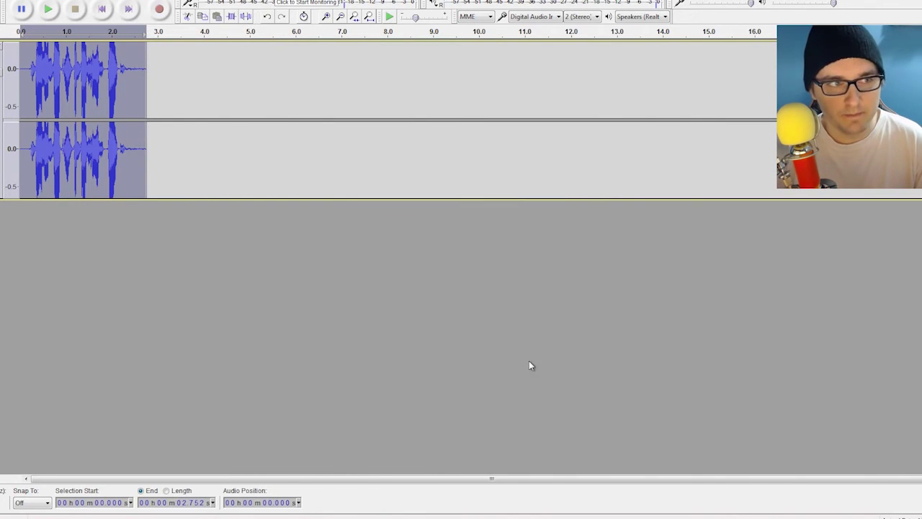
Deselect and readjust the vertical amplitude zoom of both channels.
left_click(30, 69)
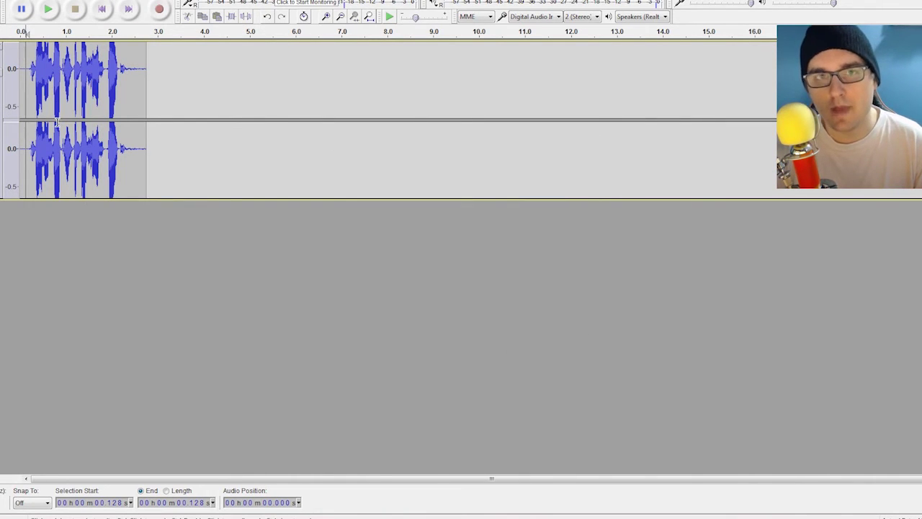
left_click(12, 85)
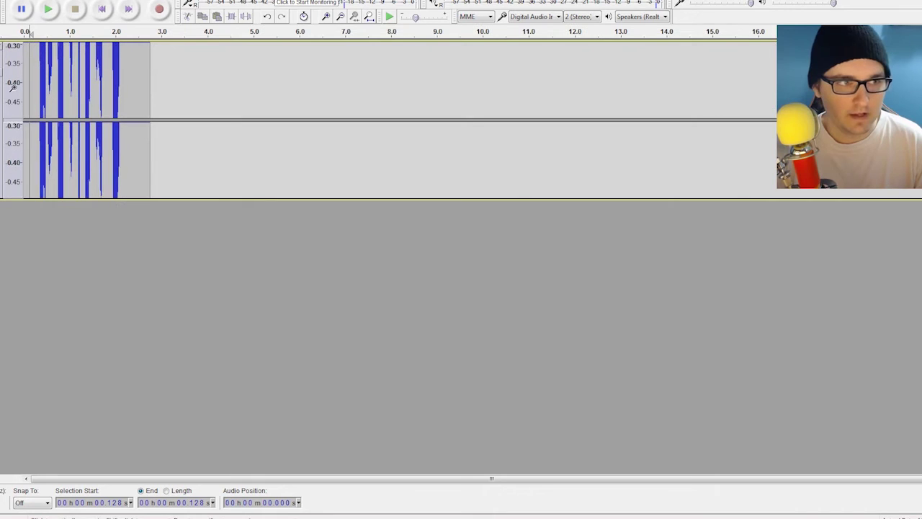
left_click_drag(10, 194, 6, 189)
right_click(9, 175)
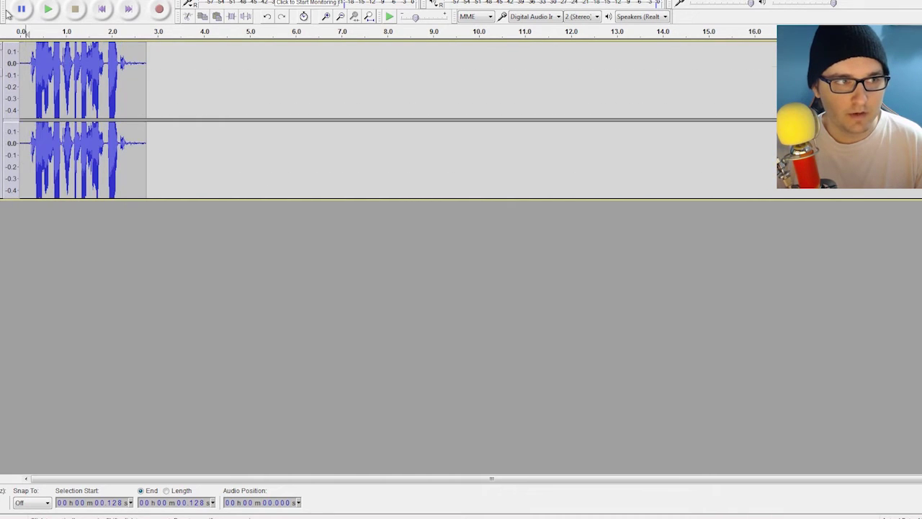
mouse_move(11, 155)
left_mouse_down()
mouse_move(3, 44)
mouse_move(13, 115)
mouse_move(10, 94)
left_mouse_up()
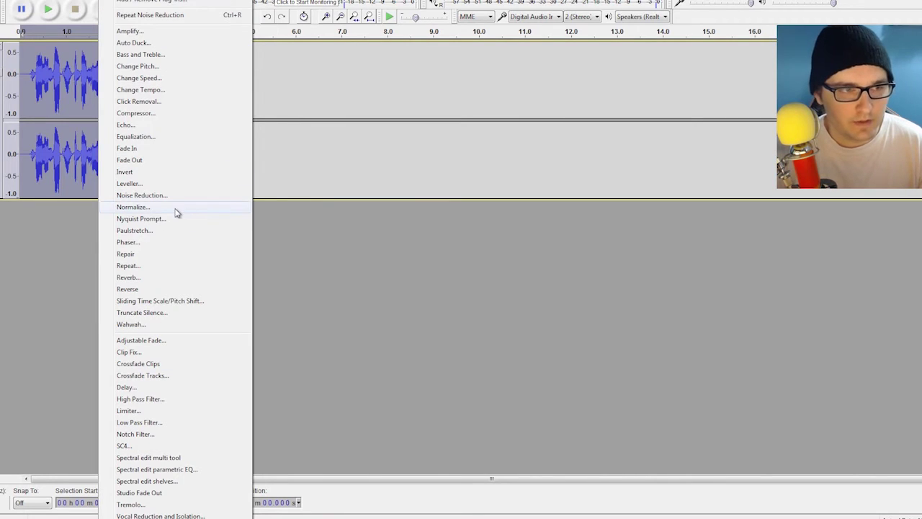
Normalize the clip to a -1.0 dB peak with DC offset removed.
left_click(176, 209)
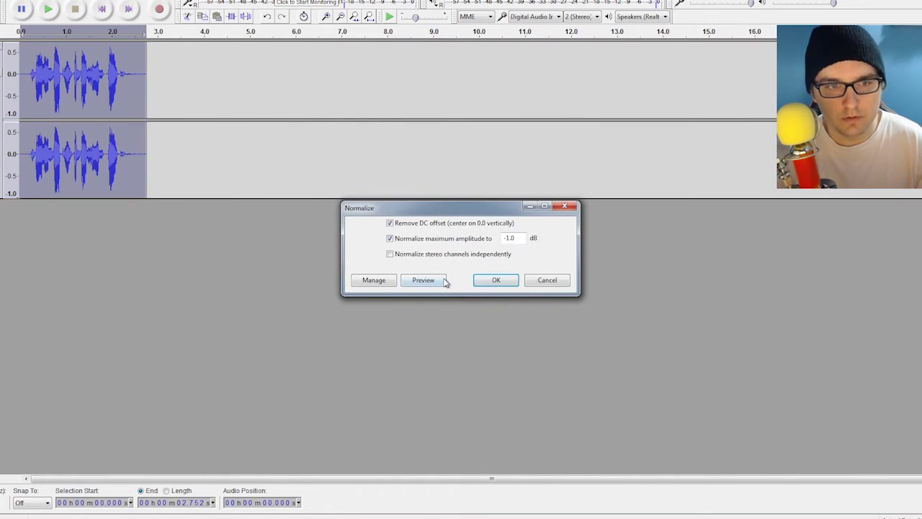
left_click(496, 280)
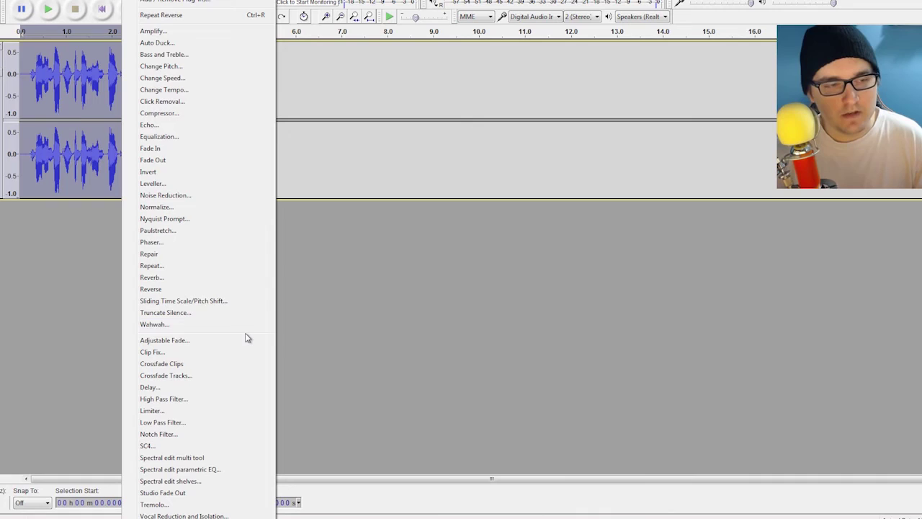
Set the Wahwah effect's LFO start phase to 80.
left_click(243, 326)
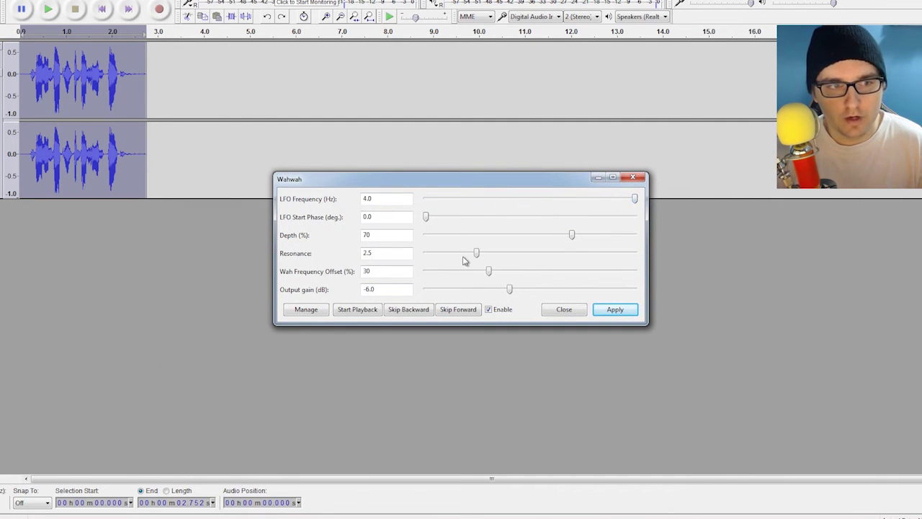
left_click(472, 216)
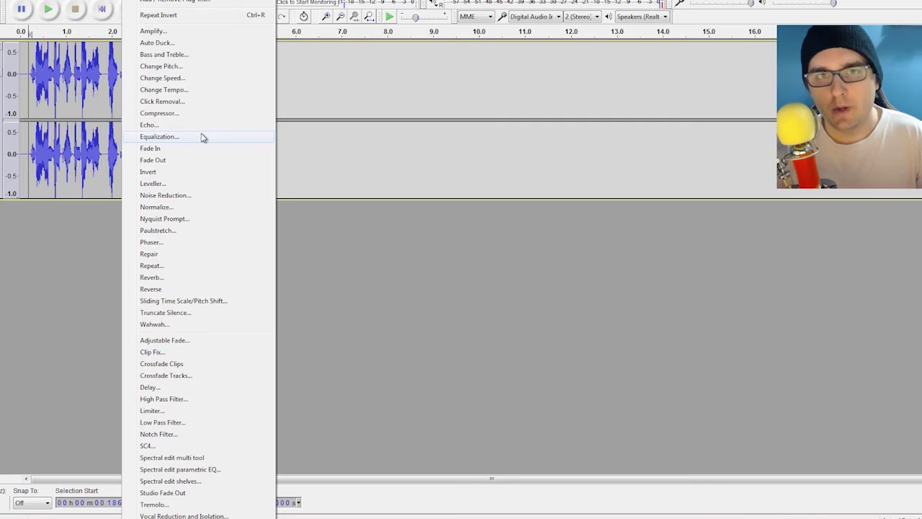
Add an echo with 6-second delay and decay factor 10, then bring up Reverb.
left_click(200, 125)
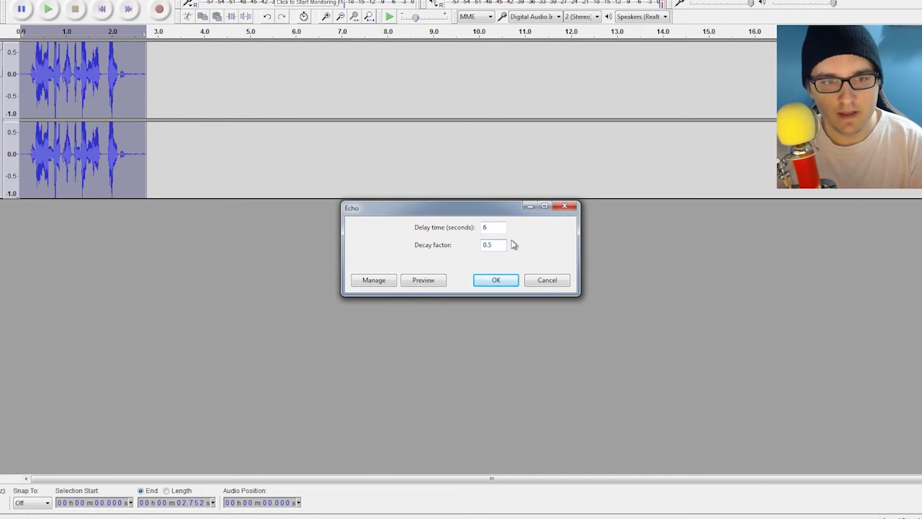
type("0")
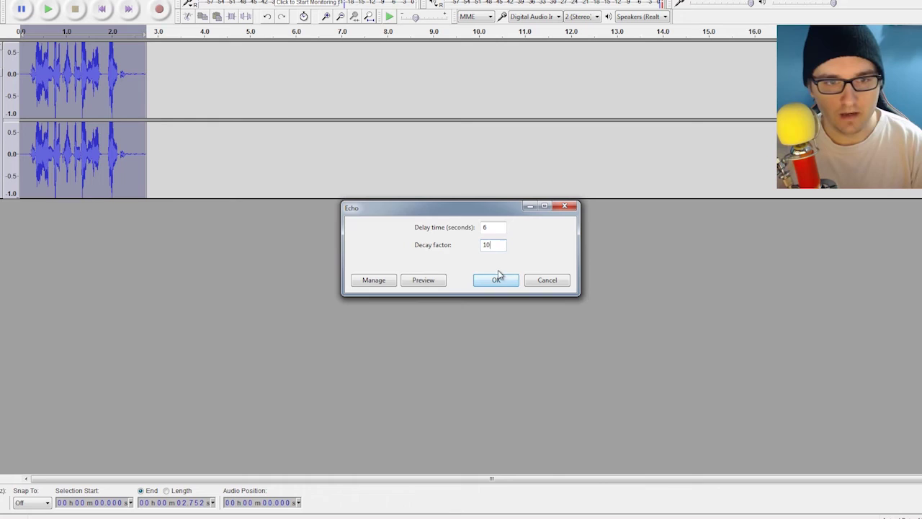
left_click(497, 281)
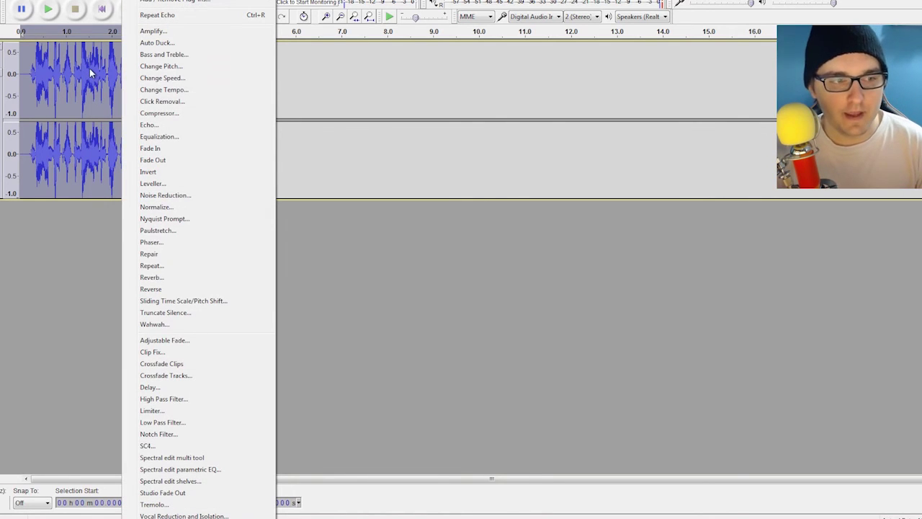
left_click(194, 279)
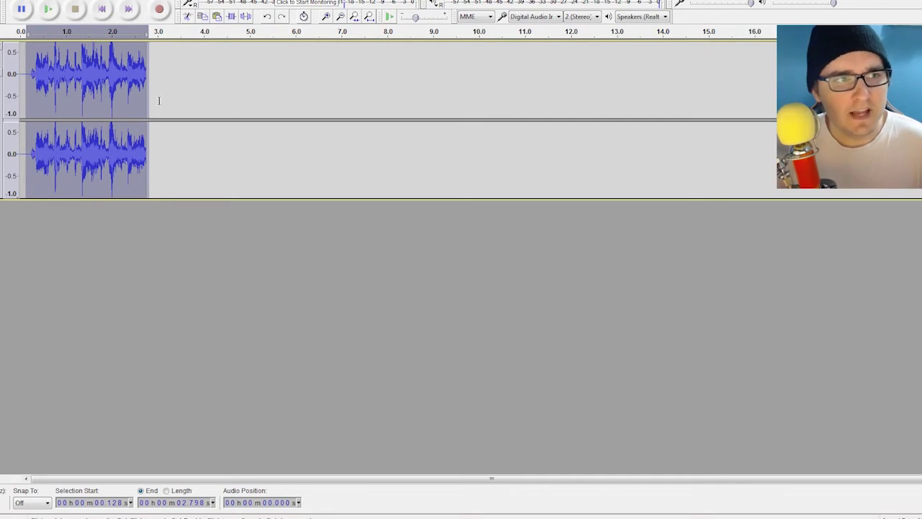
Paste five copies of the clip end to end, extending the track to about 21 seconds.
left_click(155, 81)
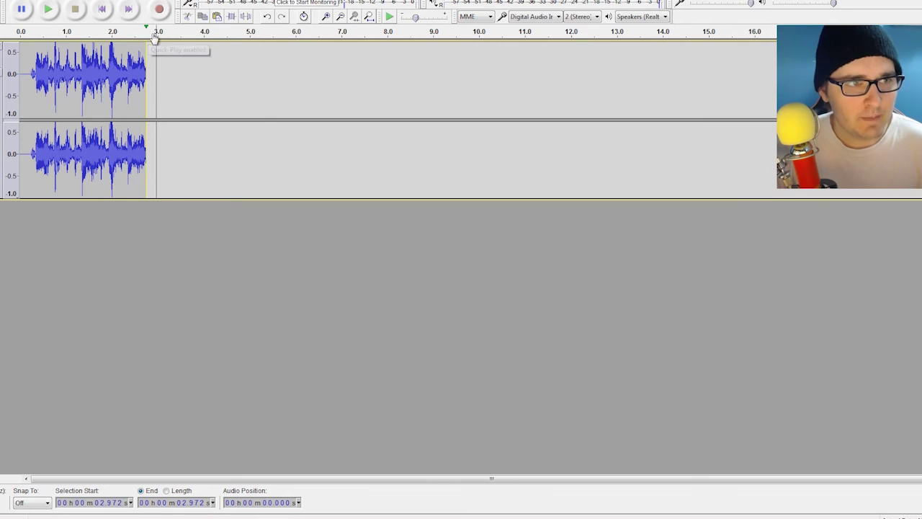
key("ctrl+v")
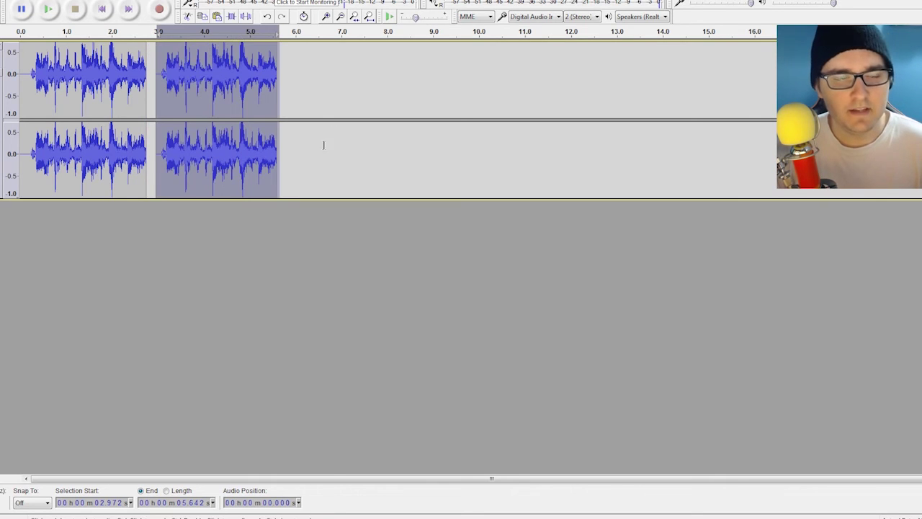
left_click(328, 114)
key("ctrl+v")
left_click(525, 101)
key("ctrl+v")
left_click(706, 113)
key("ctrl+v")
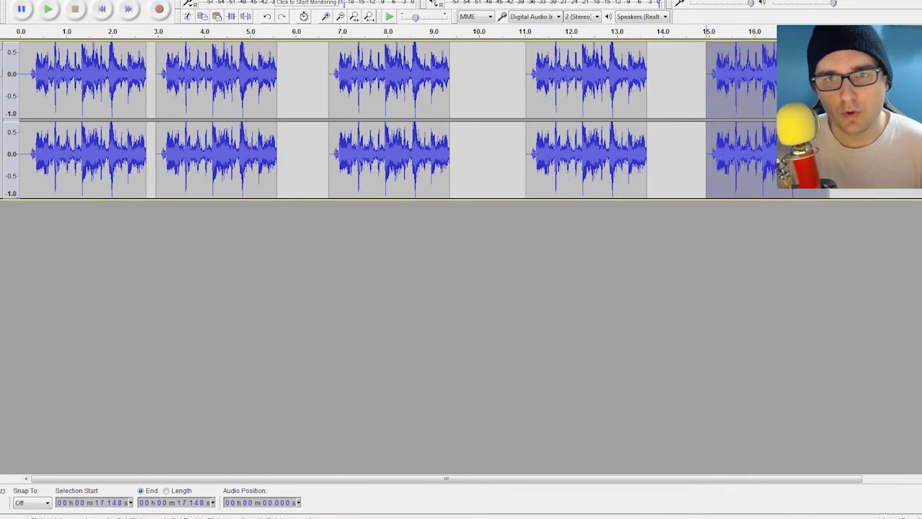
left_click(869, 108)
key("ctrl+v")
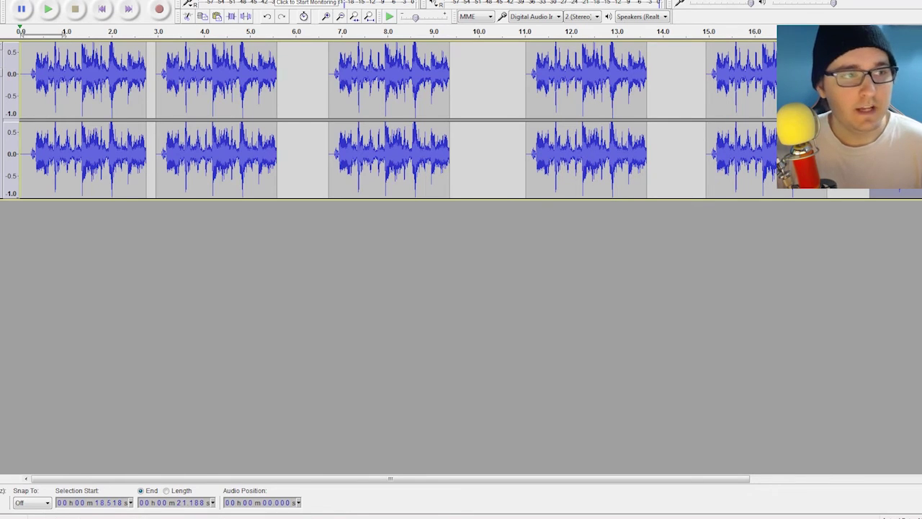
Select the entire repeated track and open the effects list.
left_click(24, 108)
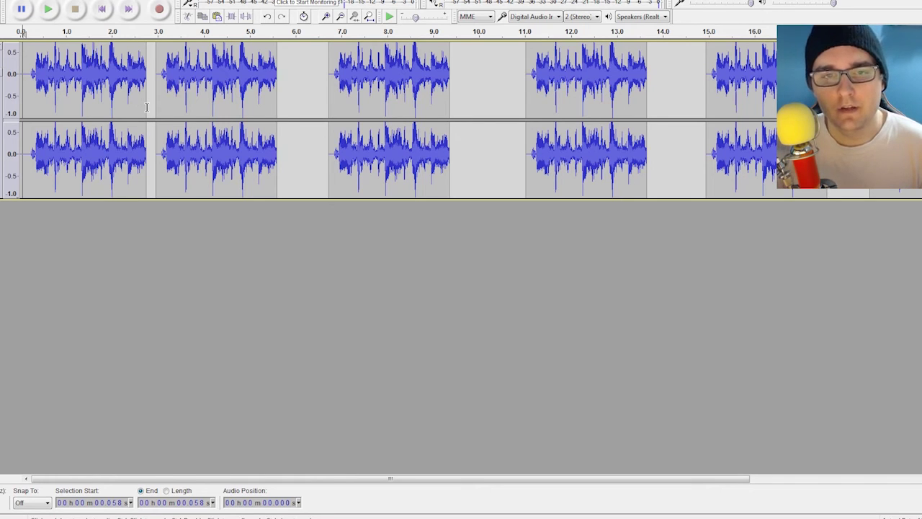
scroll(146, 108, "right", 5)
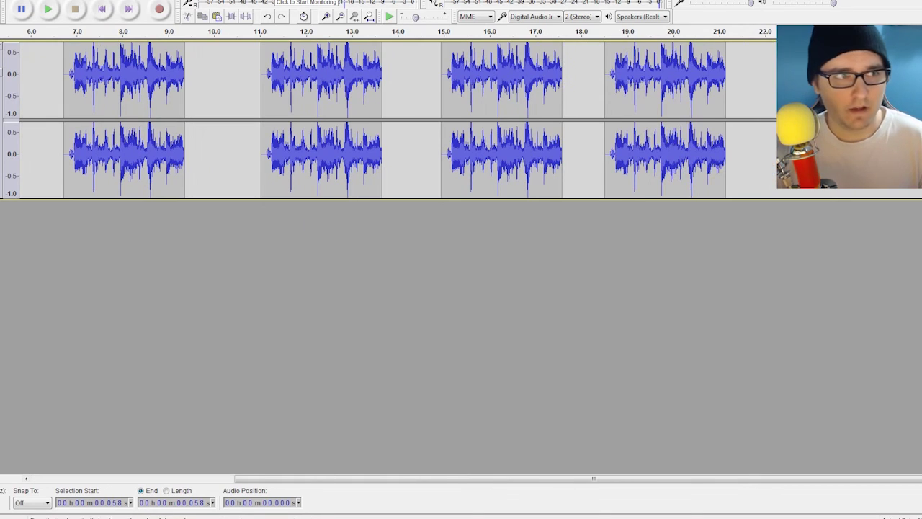
key("ctrl+a")
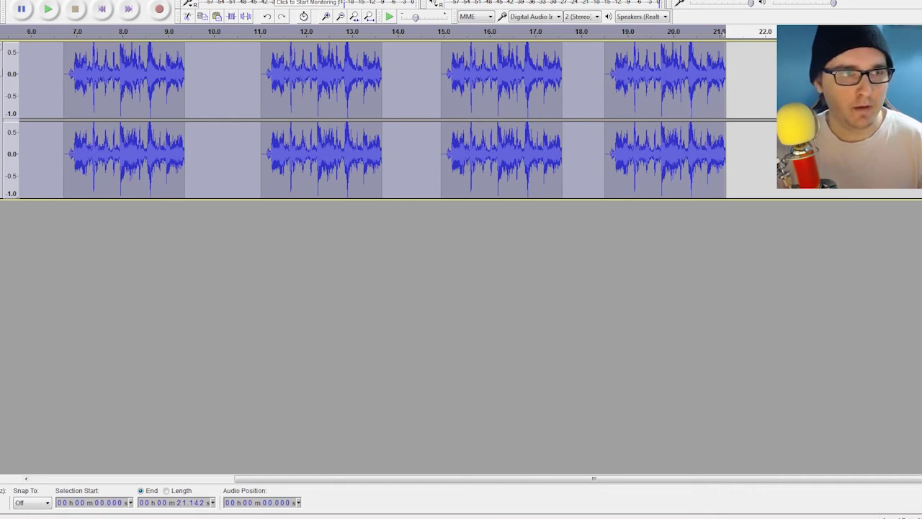
key("alt+c")
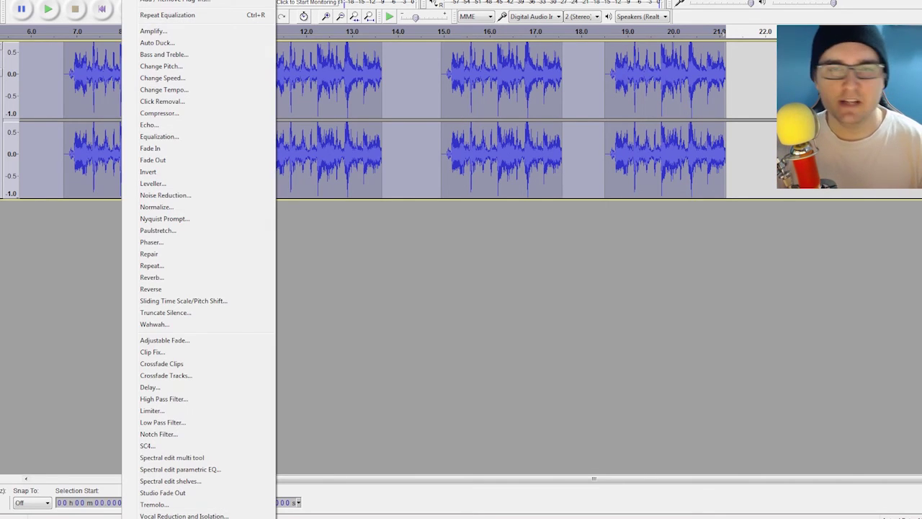
Amplify the whole track by 50 dB with clipping allowed, then deselect to view it.
left_click(137, 32)
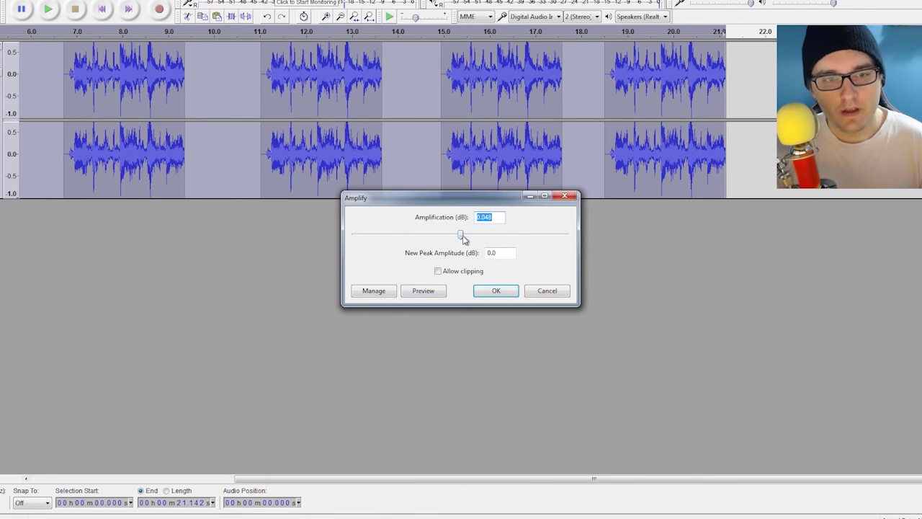
left_click_drag(461, 235, 594, 241)
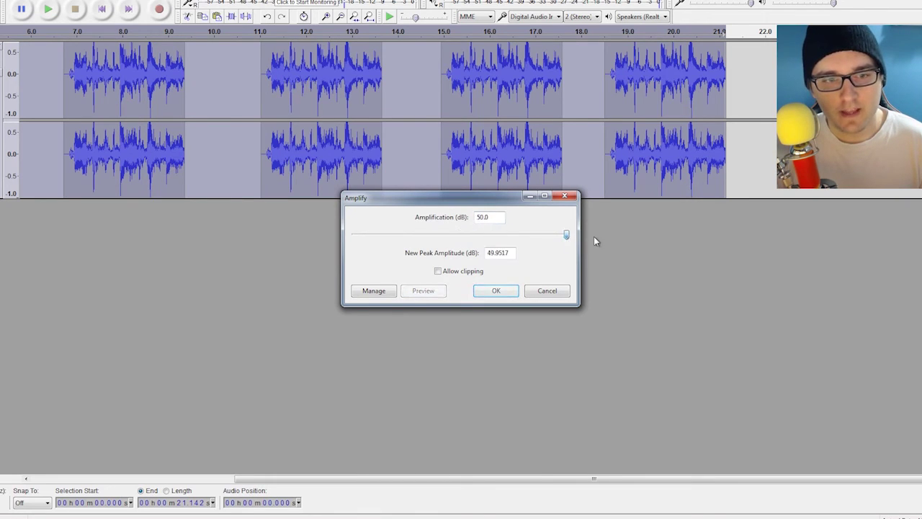
left_click(459, 273)
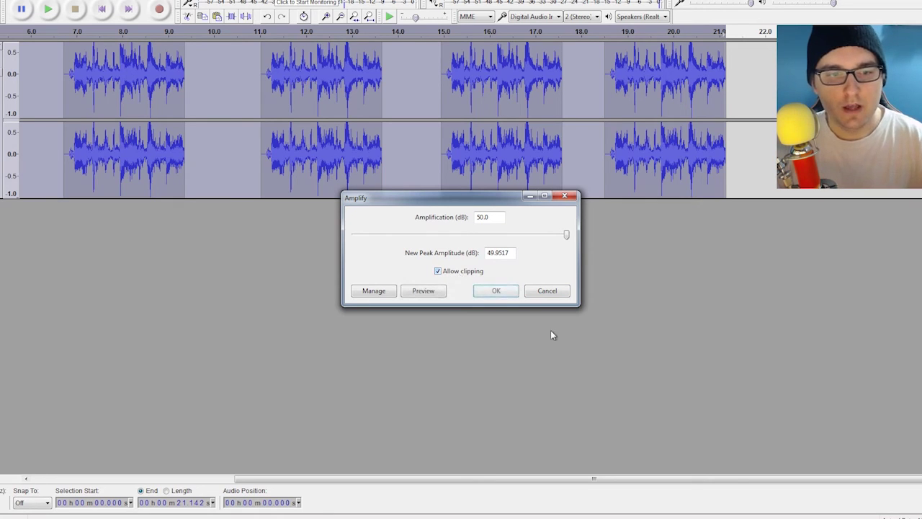
left_click(495, 296)
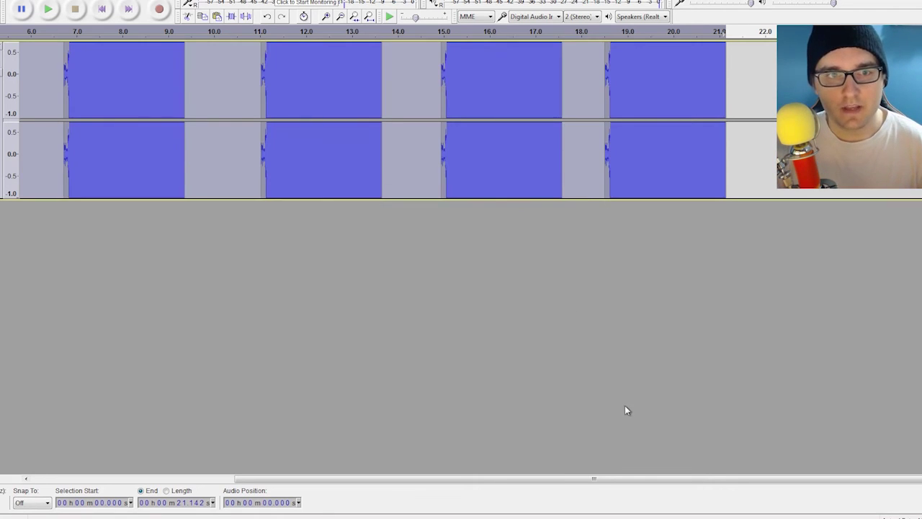
left_click(44, 80)
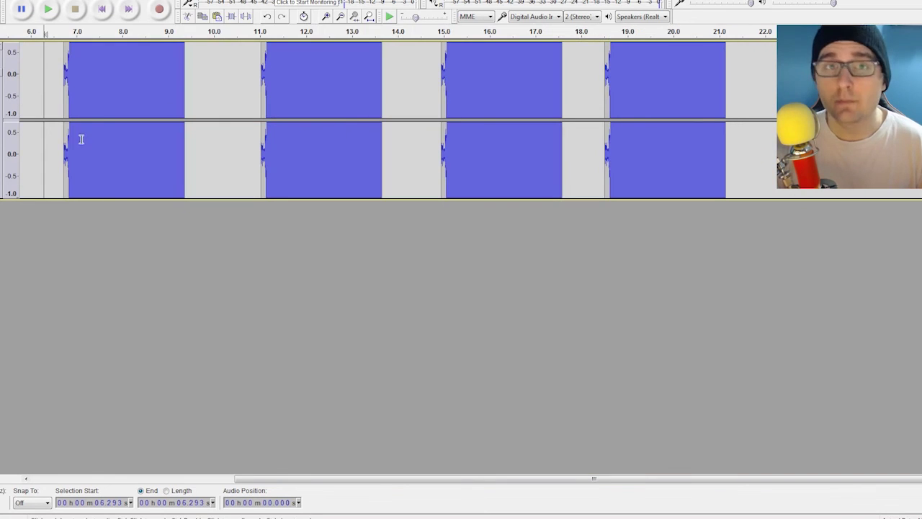
left_click_drag(291, 478, 88, 478)
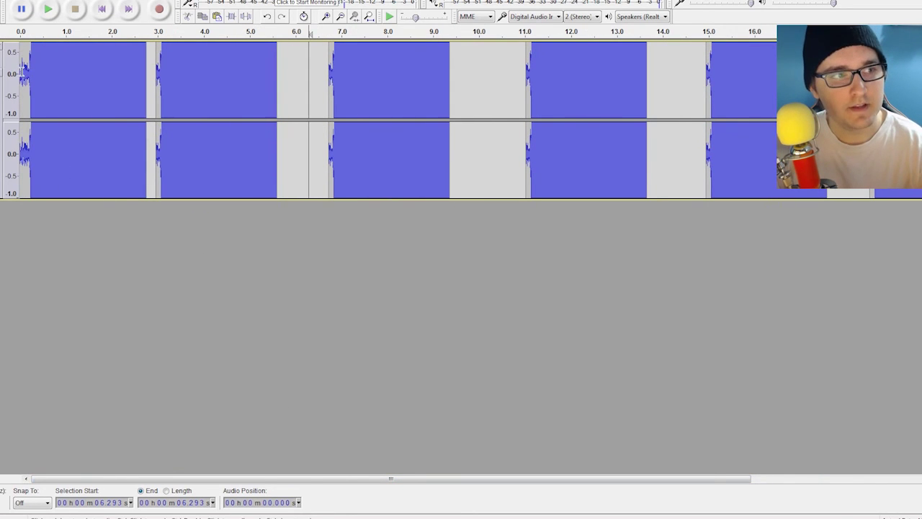